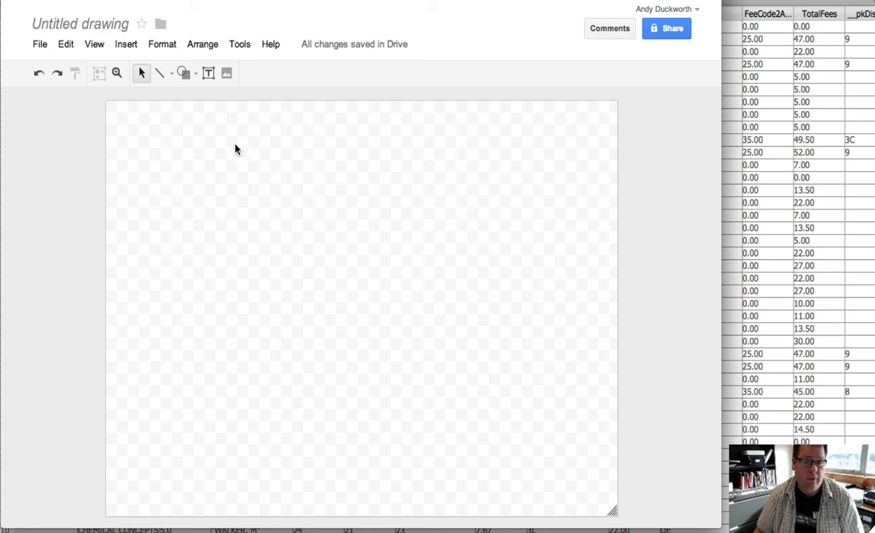
Step: Draw a large oval on the left of the canvas and fill it light cornflower blue
click(183, 72)
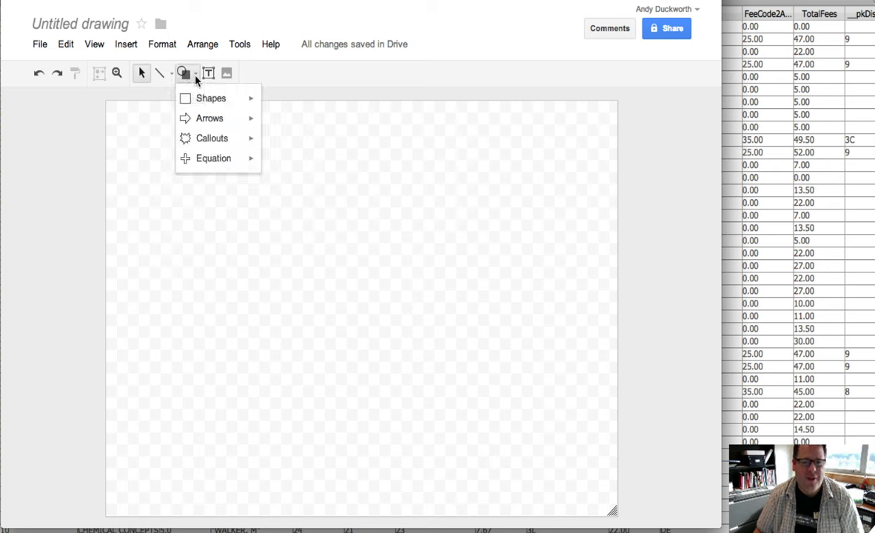
mouse_move(200, 100)
mouse_move(200, 124)
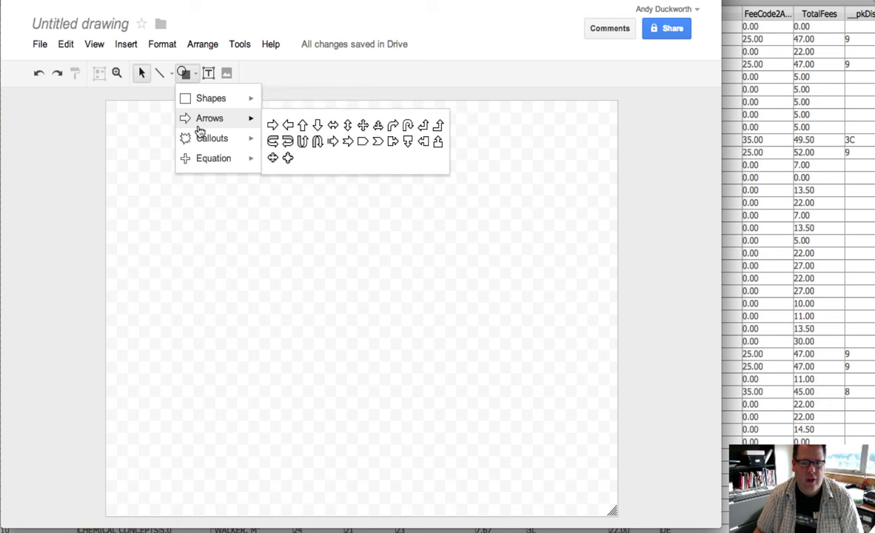
mouse_move(200, 160)
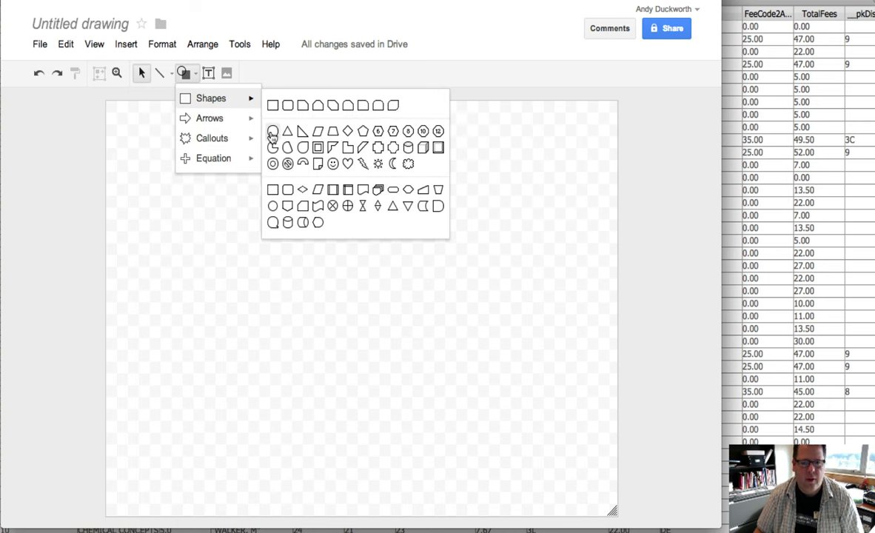
click(273, 133)
mouse_move(160, 133)
mouse_down()
mouse_move(331, 275)
mouse_move(354, 408)
mouse_move(417, 415)
mouse_up()
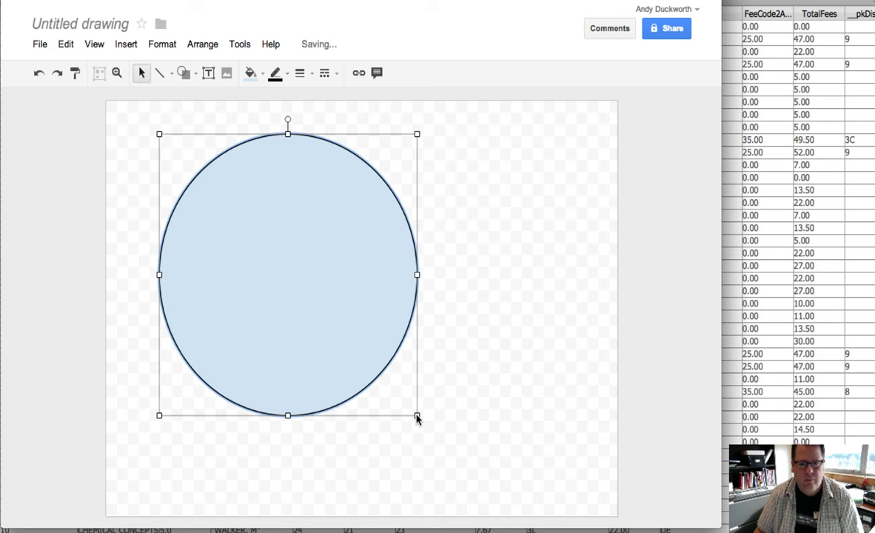
click(252, 73)
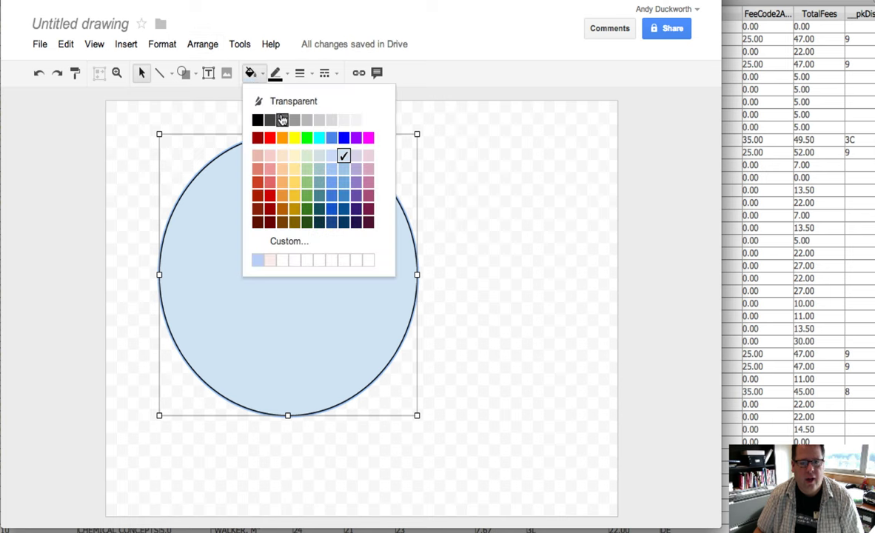
click(332, 182)
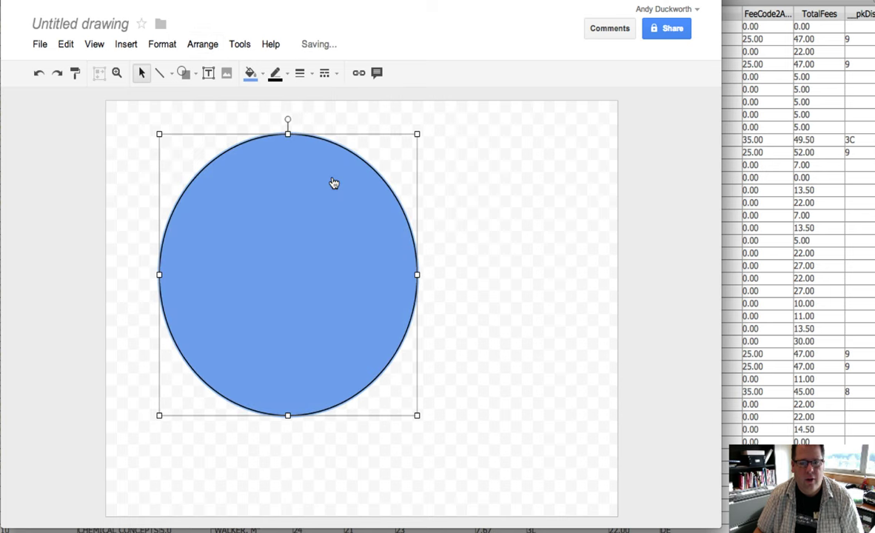
Step: Draw a second oval overlapping the blue one's right side, nudge it into place, and fill it green
click(195, 76)
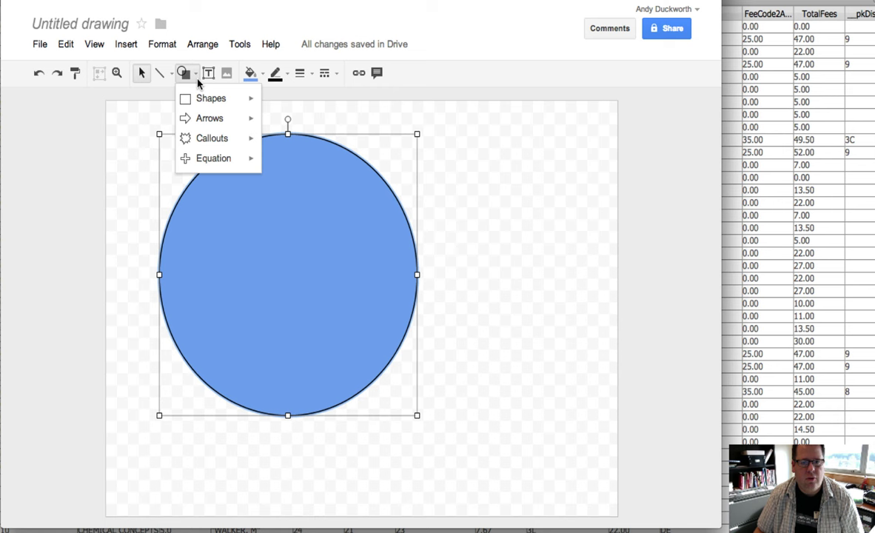
mouse_move(200, 99)
click(273, 128)
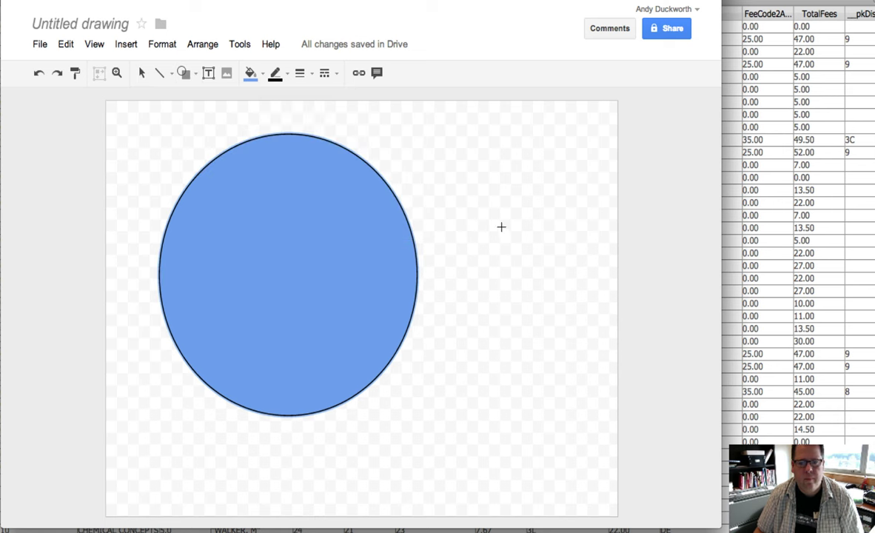
drag(540, 155, 265, 430)
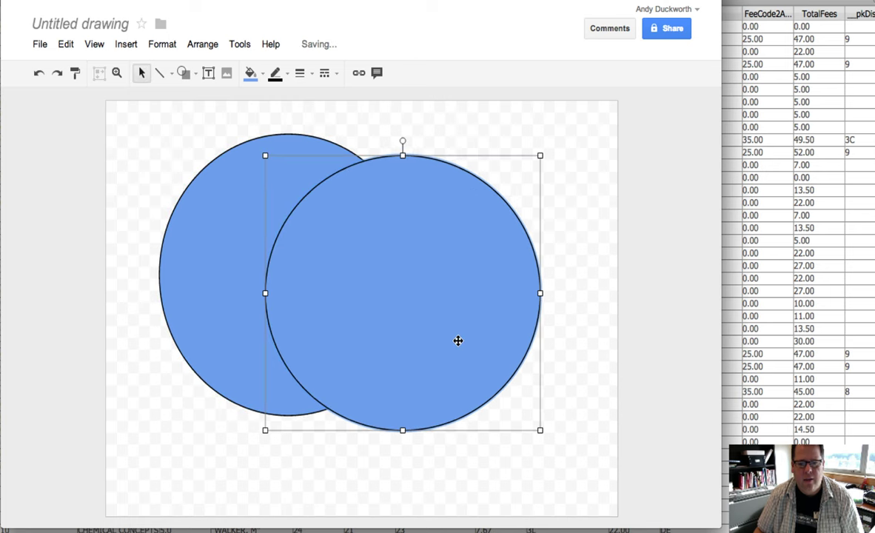
drag(457, 342, 472, 329)
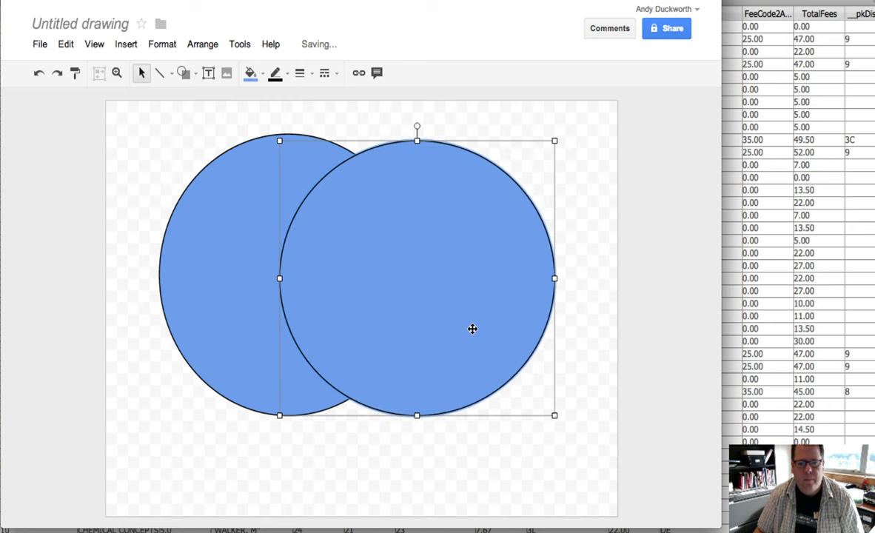
click(248, 73)
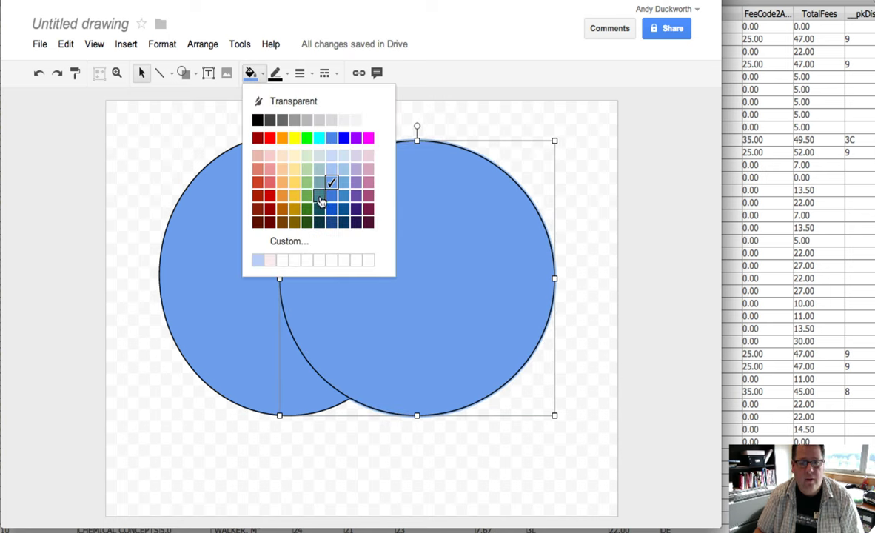
click(307, 195)
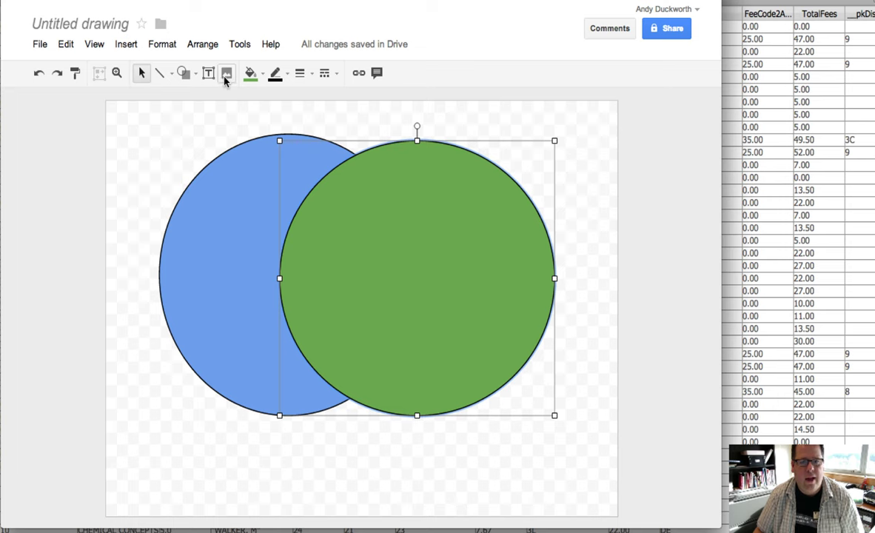
Step: Make the green circle's fill semi-transparent with a custom colour
click(250, 73)
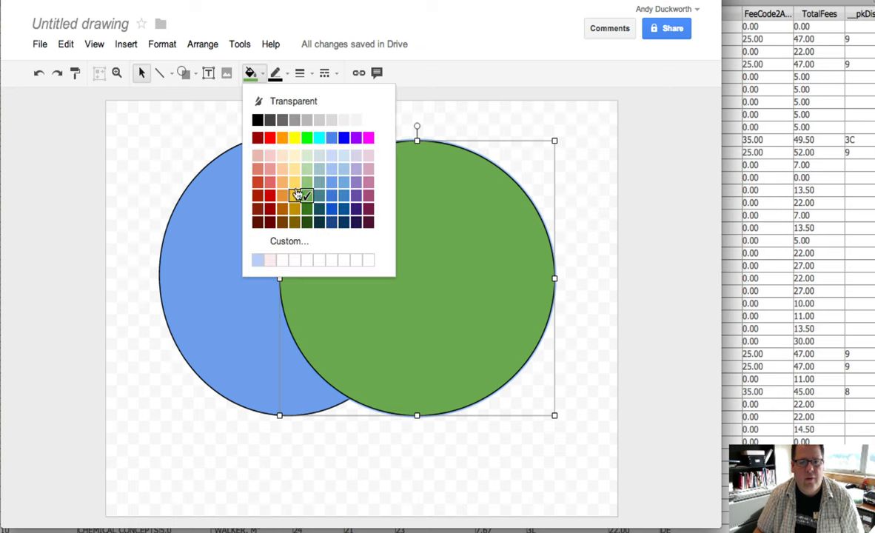
click(285, 245)
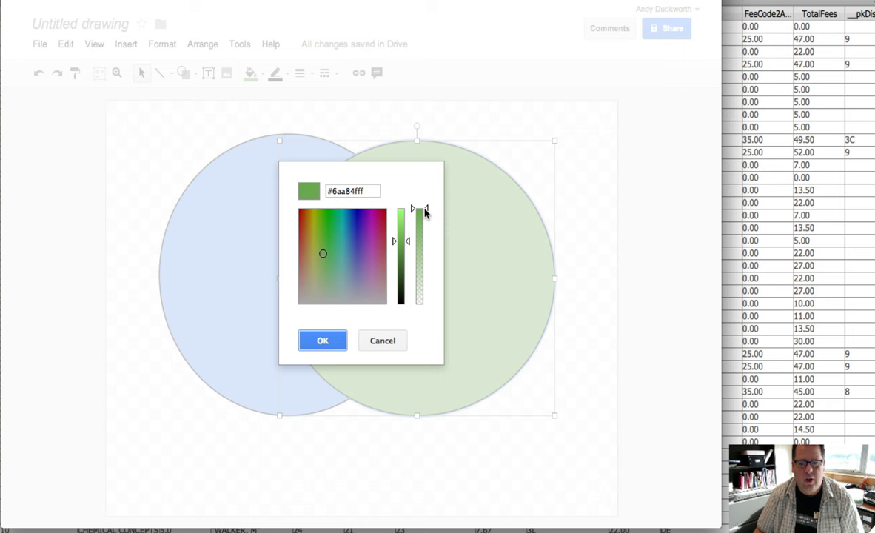
drag(425, 213, 428, 274)
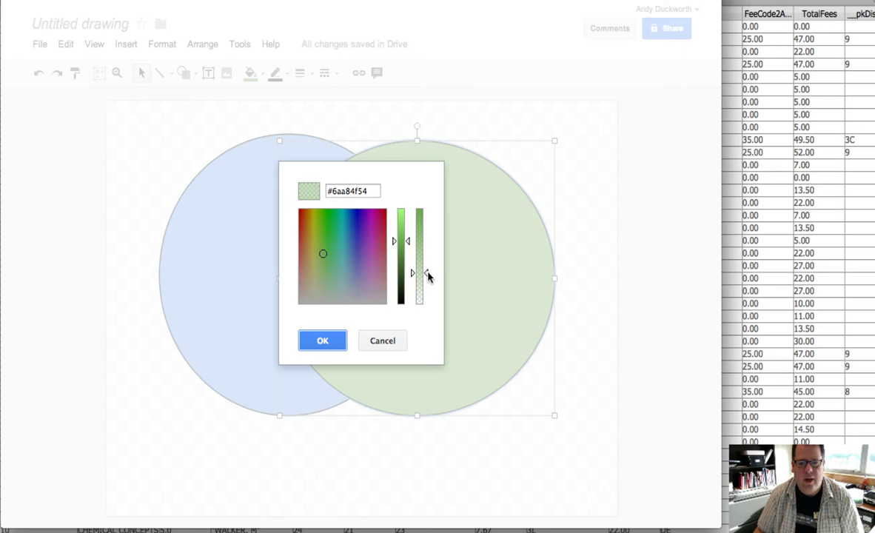
click(321, 342)
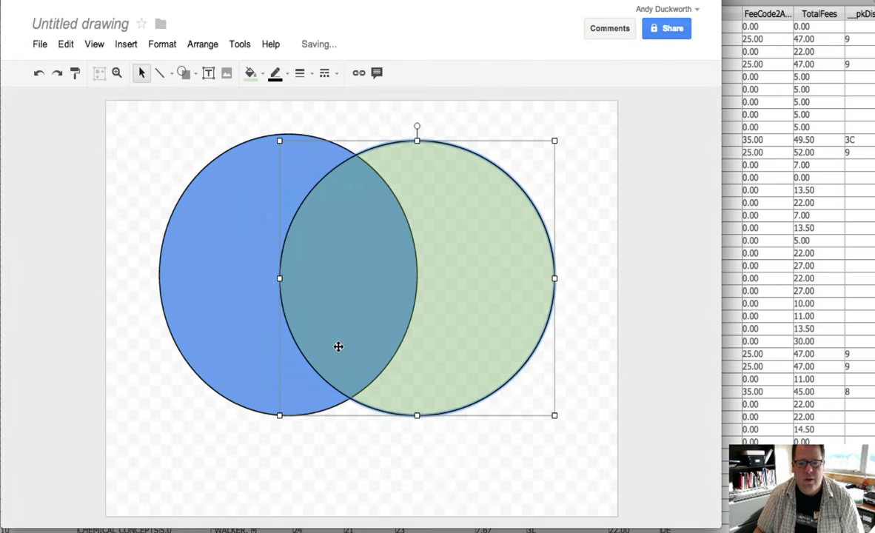
Step: Select the blue circle and make its fill semi-transparent with a custom colour
click(227, 226)
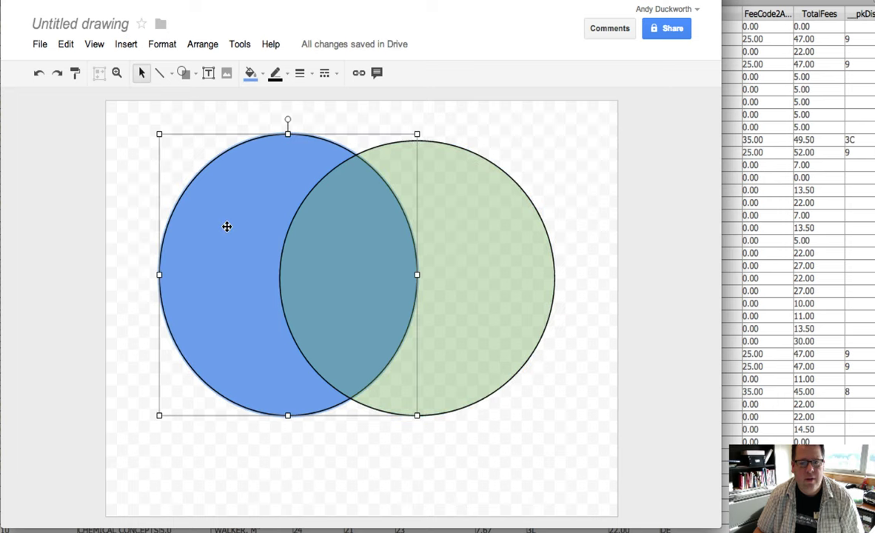
click(262, 77)
click(297, 242)
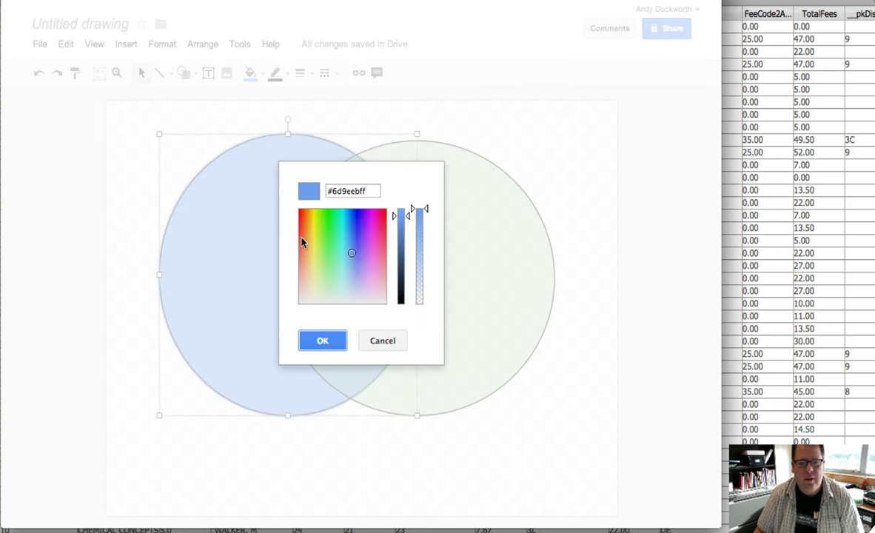
drag(426, 211, 425, 268)
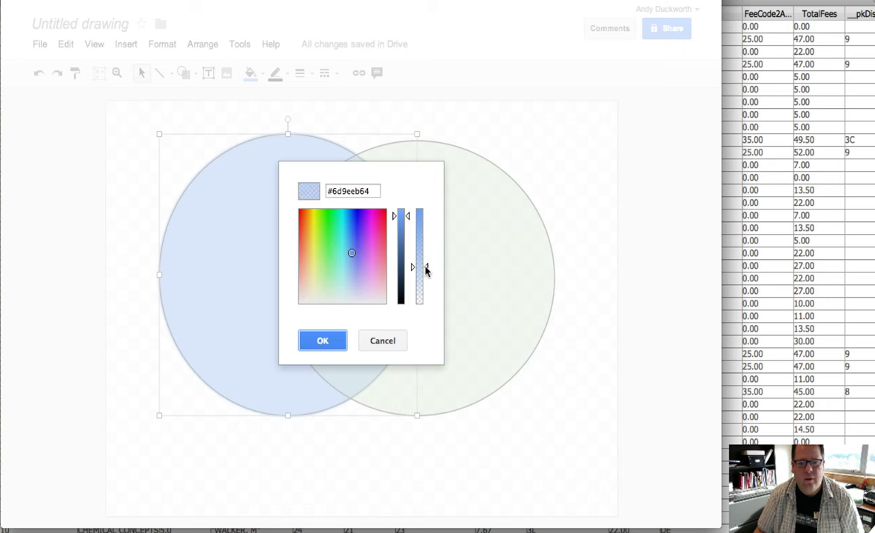
click(333, 343)
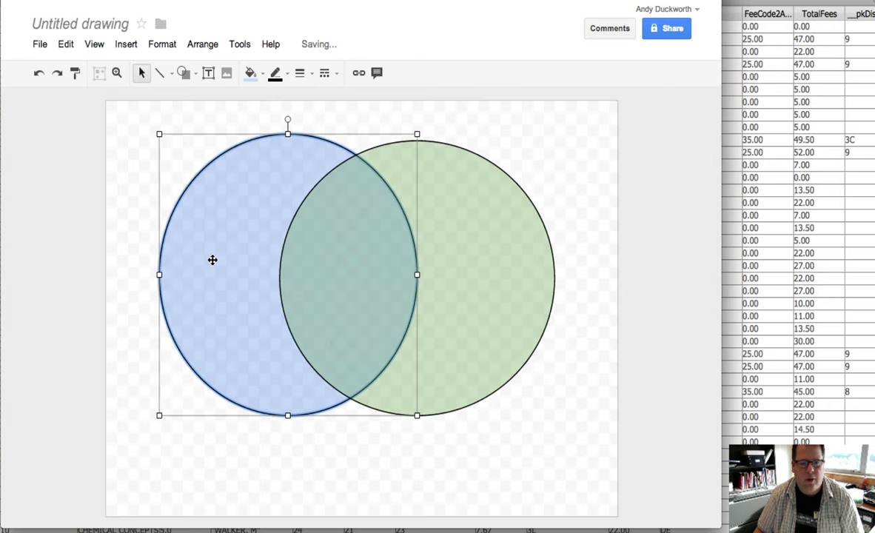
Step: Add a 'scoundrel' text box in the blue circle's left-only area, then deselect it
click(208, 77)
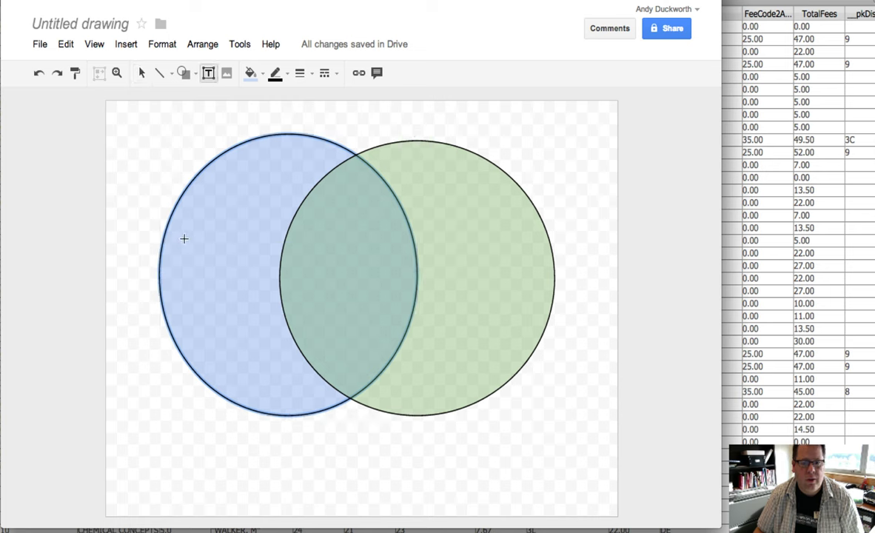
drag(184, 238, 259, 300)
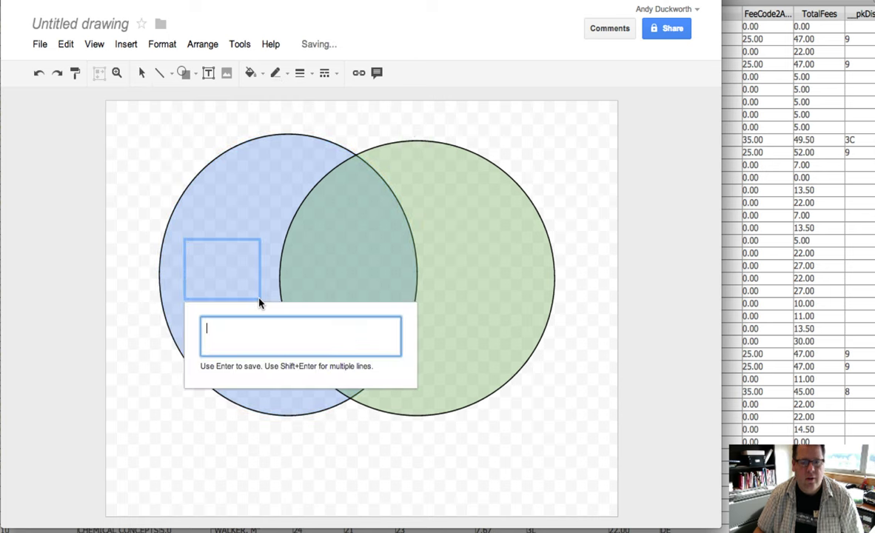
text(SCOU)
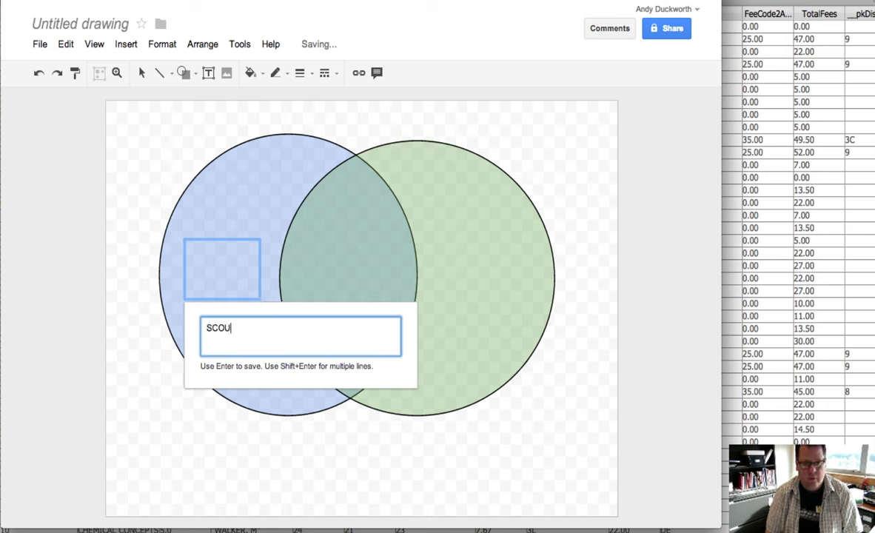
key(BackSpace)
key(BackSpace)
key(BackSpace)
key(BackSpace)
text(scoundrel)
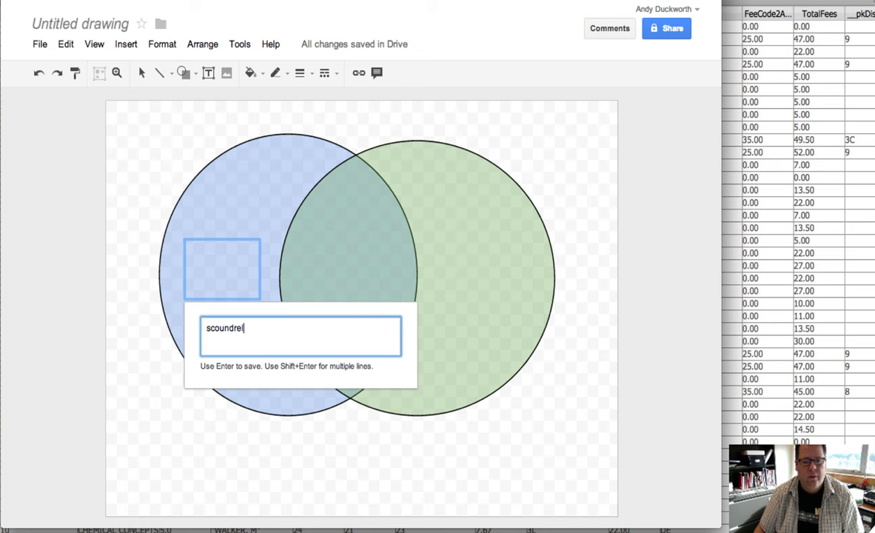
key(Return)
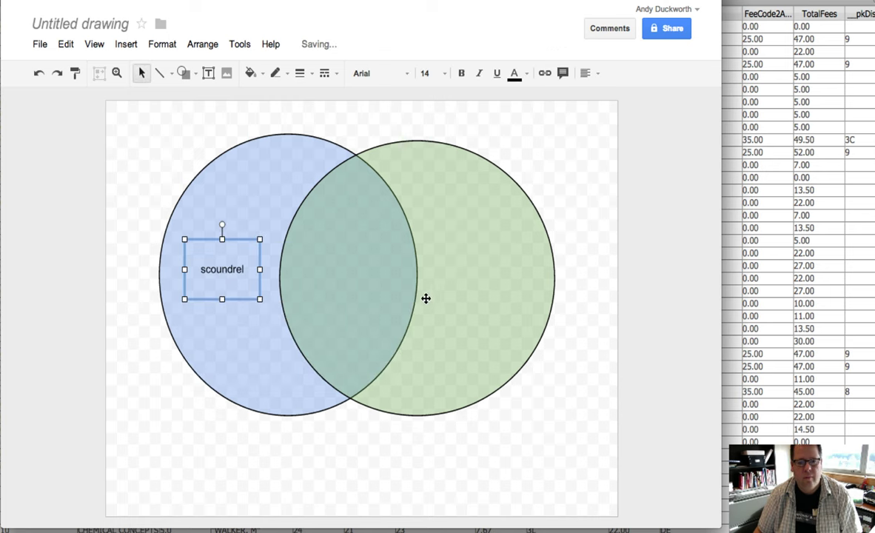
click(479, 274)
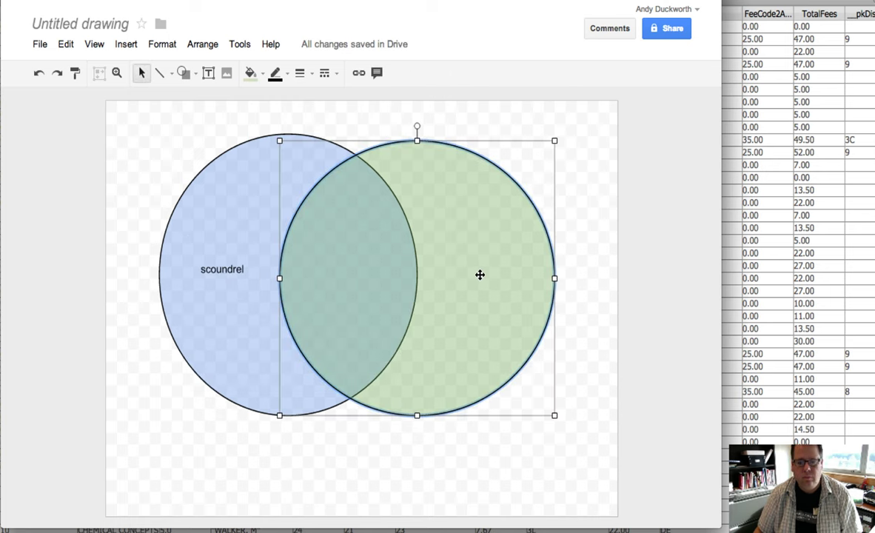
Step: Add a 'scruffy looking nerf herder' text box in the green circle's right-only area
click(209, 73)
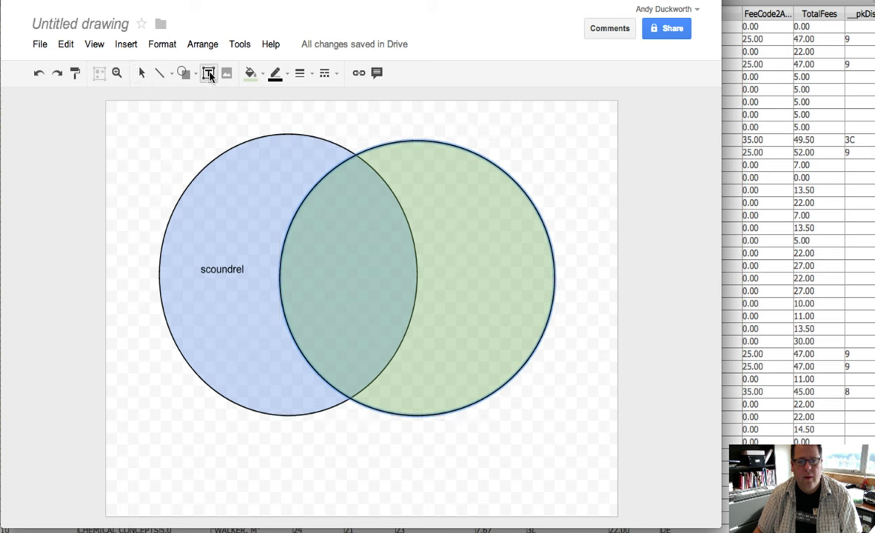
click(444, 258)
drag(444, 258, 532, 333)
text(scr)
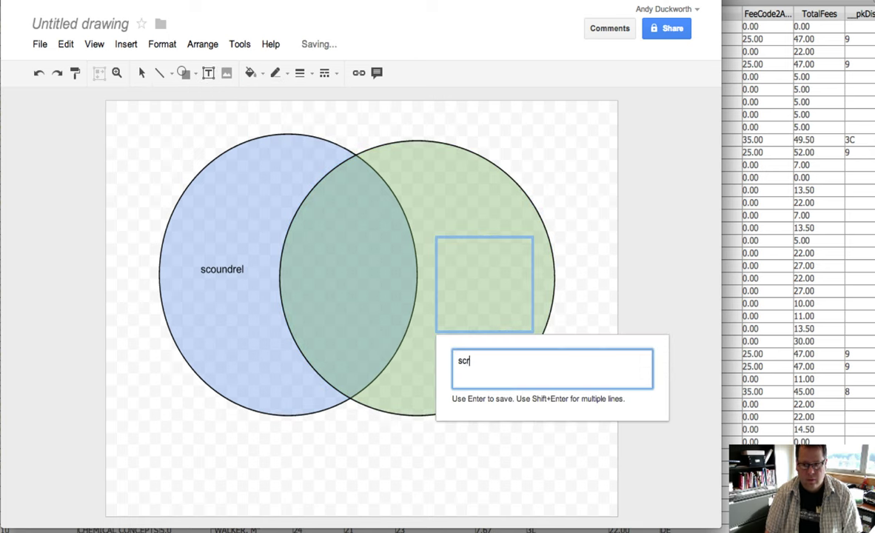
text(uffy looking )
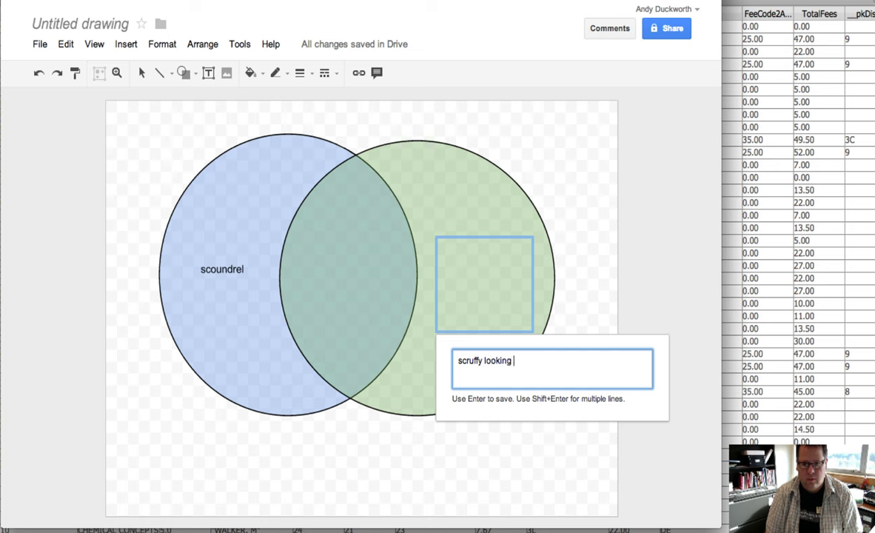
text(nerf herder)
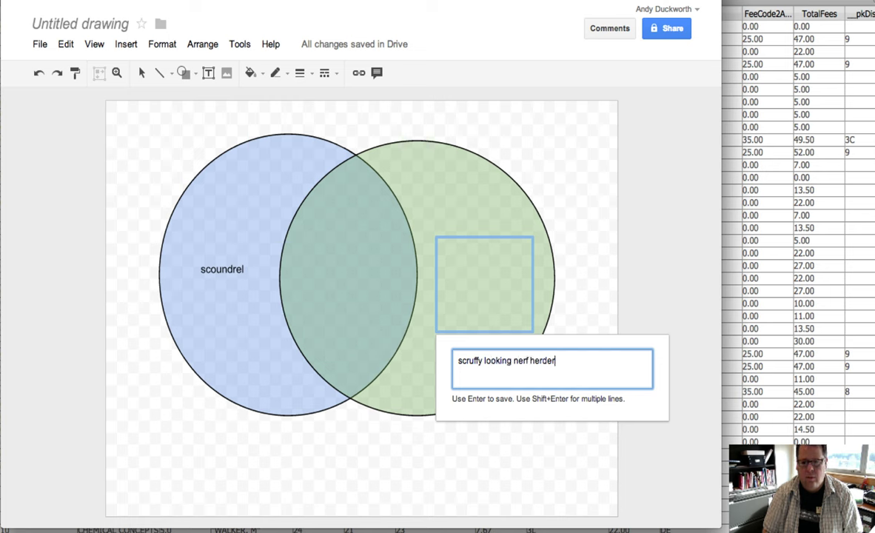
key(Return)
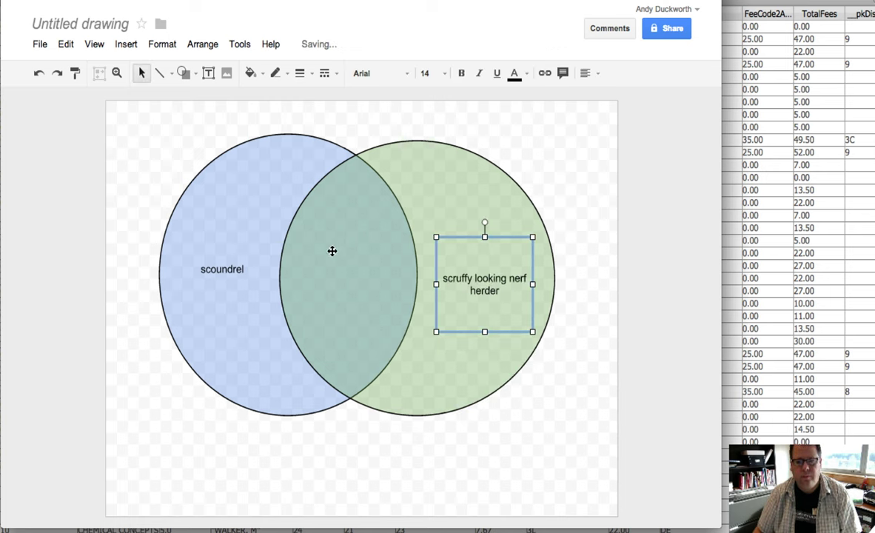
Step: Add a 'Han Solo' text box in the circles' teal overlap and clear the selection
click(210, 77)
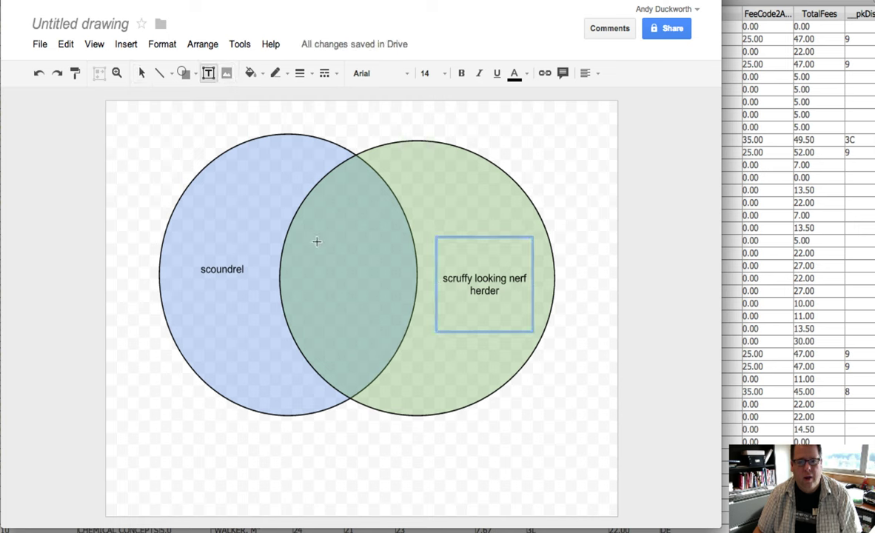
drag(316, 240, 393, 321)
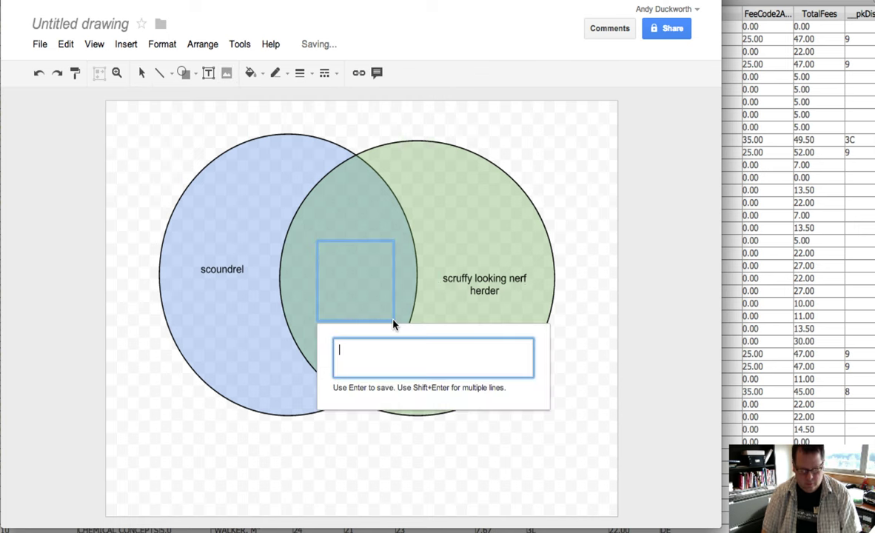
text(Han Solo)
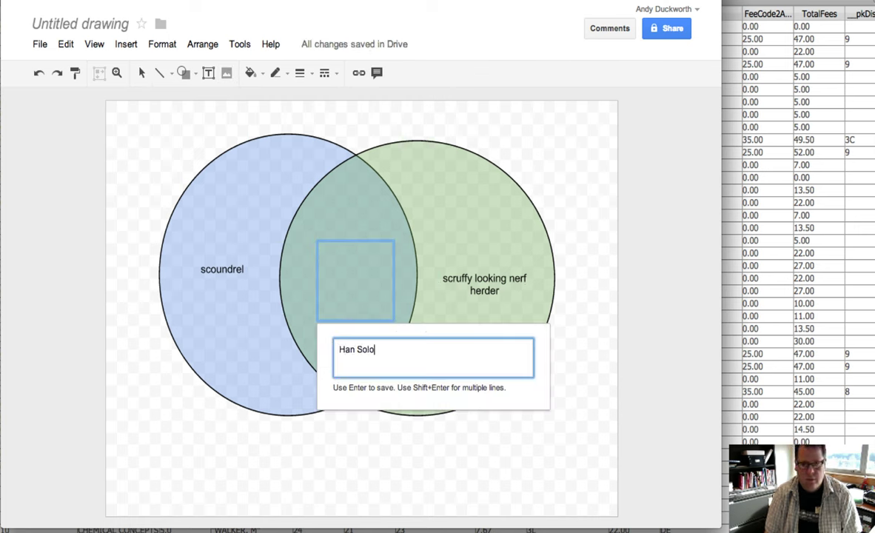
key(Return)
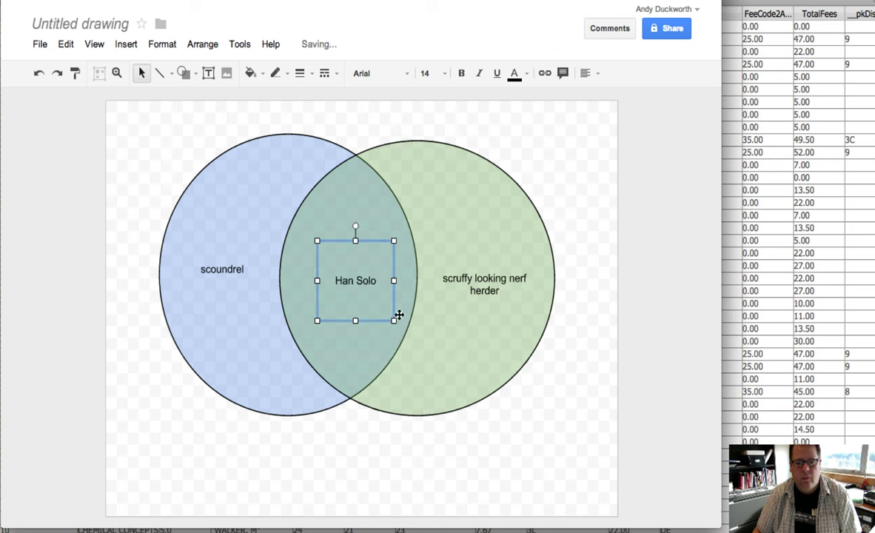
click(462, 346)
click(563, 247)
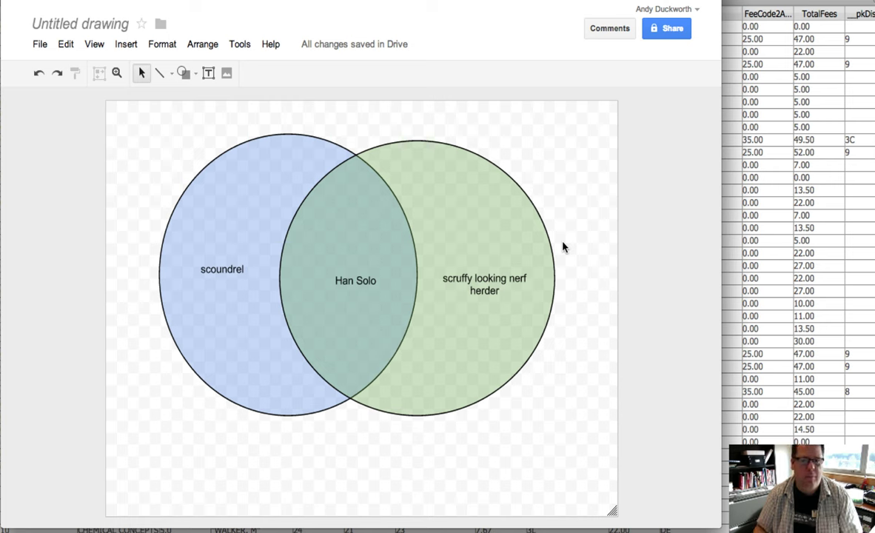
click(41, 49)
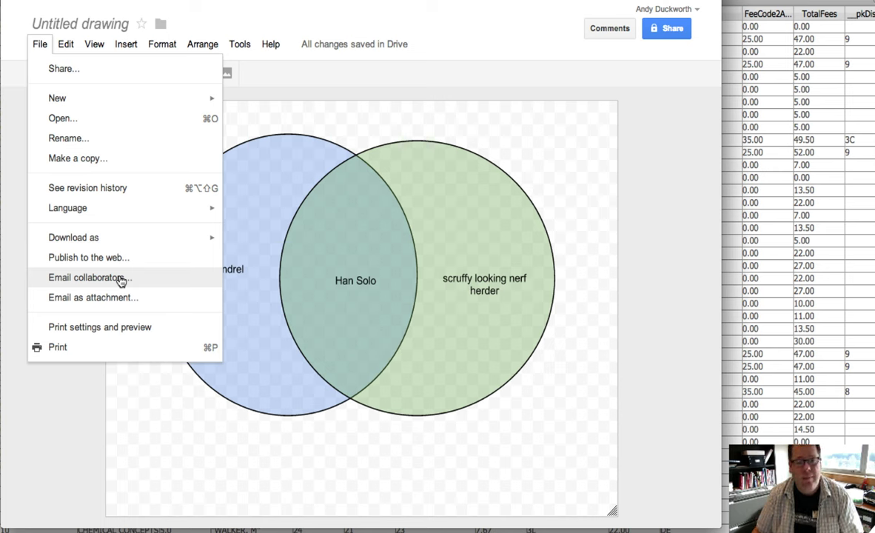
click(399, 89)
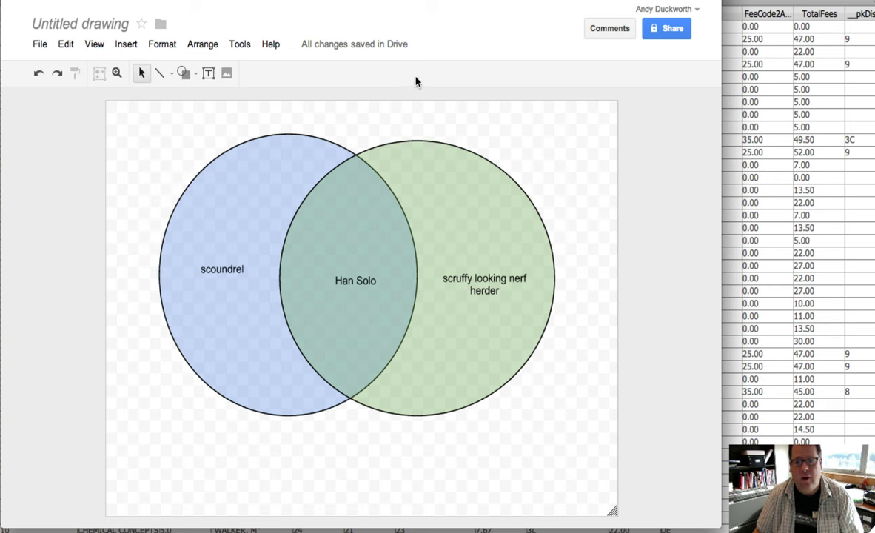
Step: Rename the untitled drawing to 'Venn Diagram' from the Share prompt and save the name
click(674, 34)
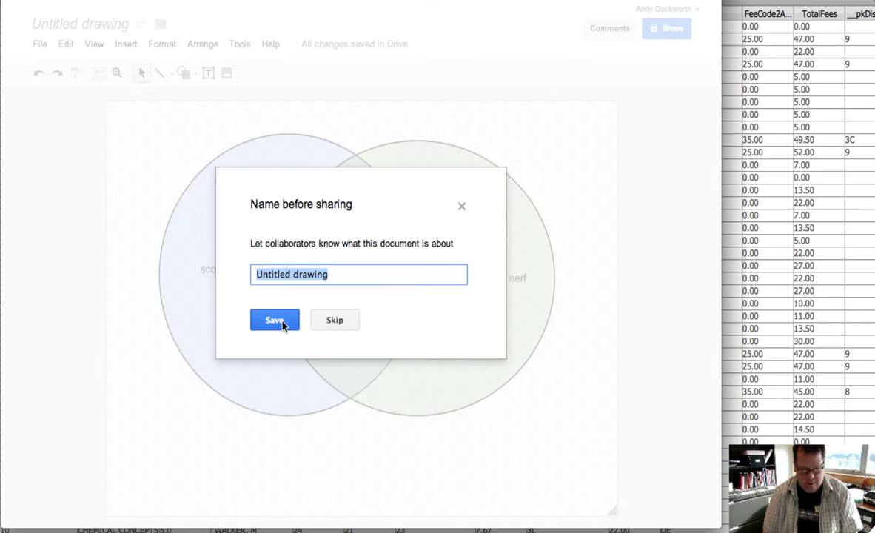
text(Venn D)
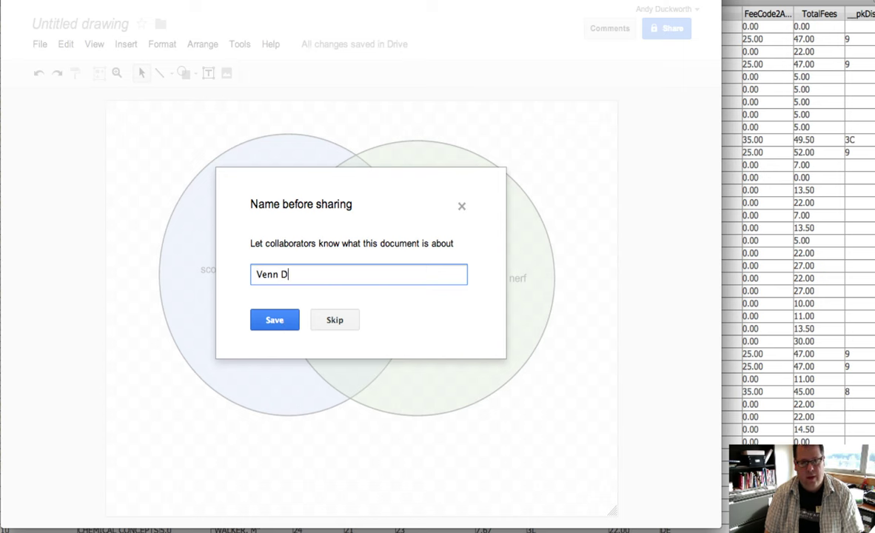
text(iagram)
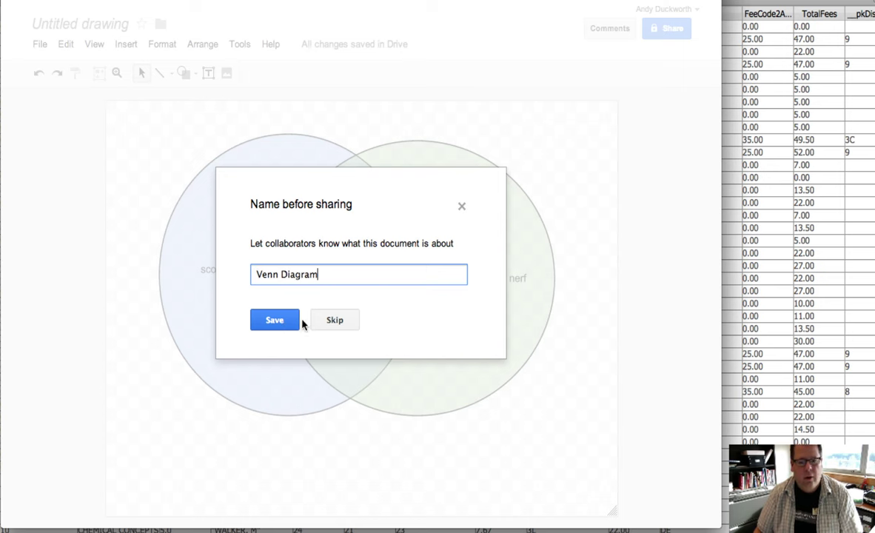
click(275, 330)
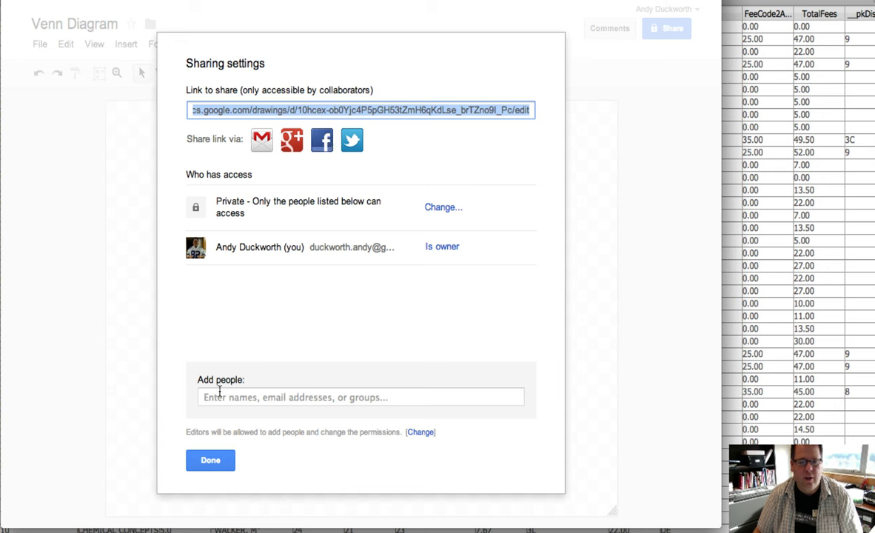
Step: Review add-people and visibility options without changes, keep the drawing private, and close sharing
click(265, 396)
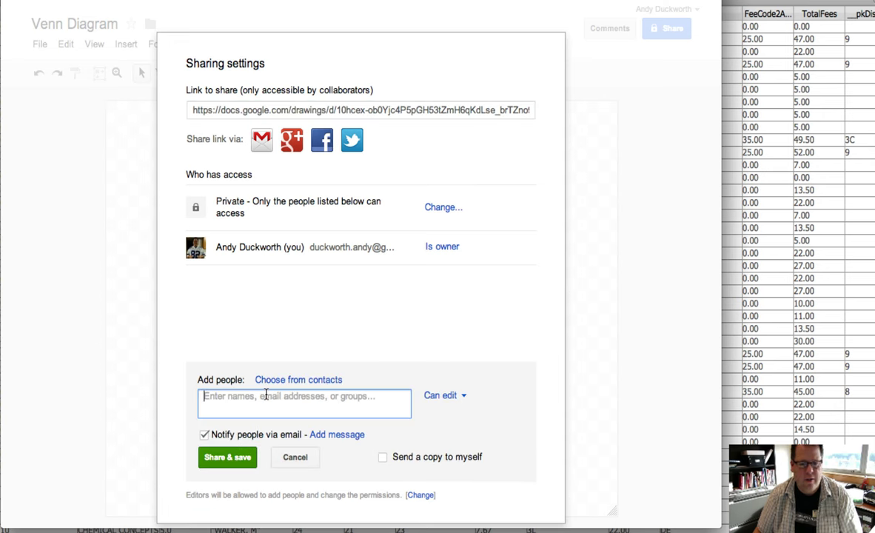
click(494, 278)
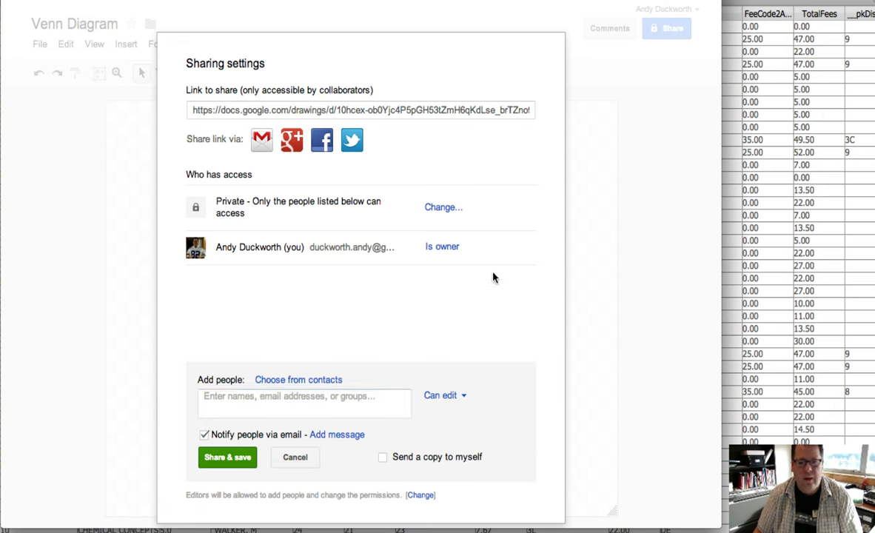
click(452, 207)
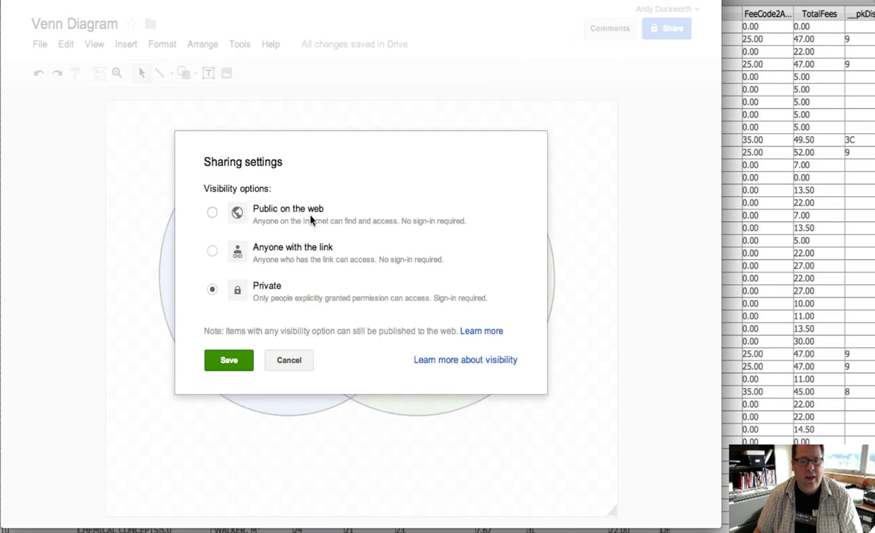
click(290, 358)
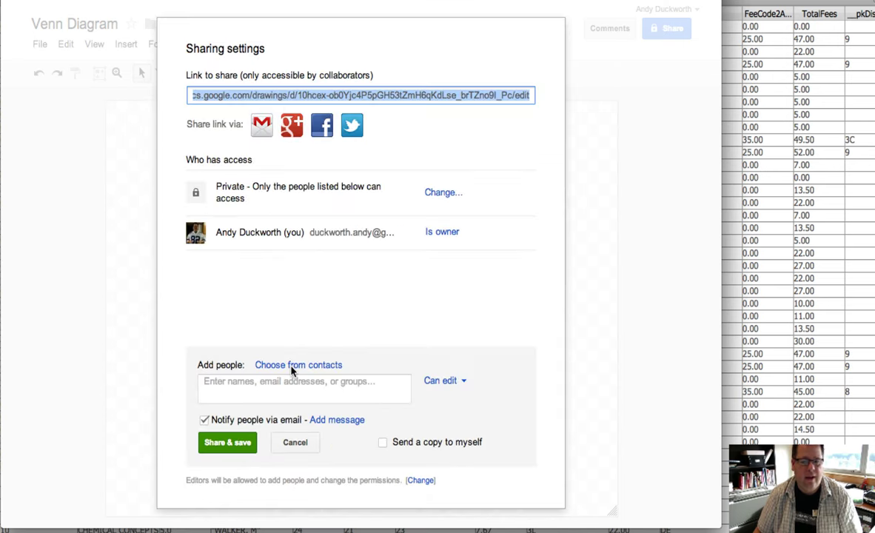
click(290, 446)
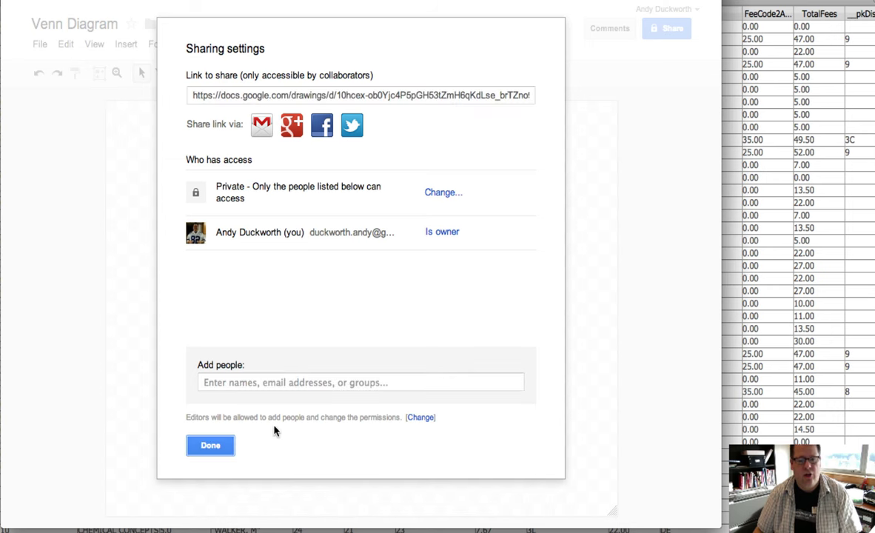
click(211, 445)
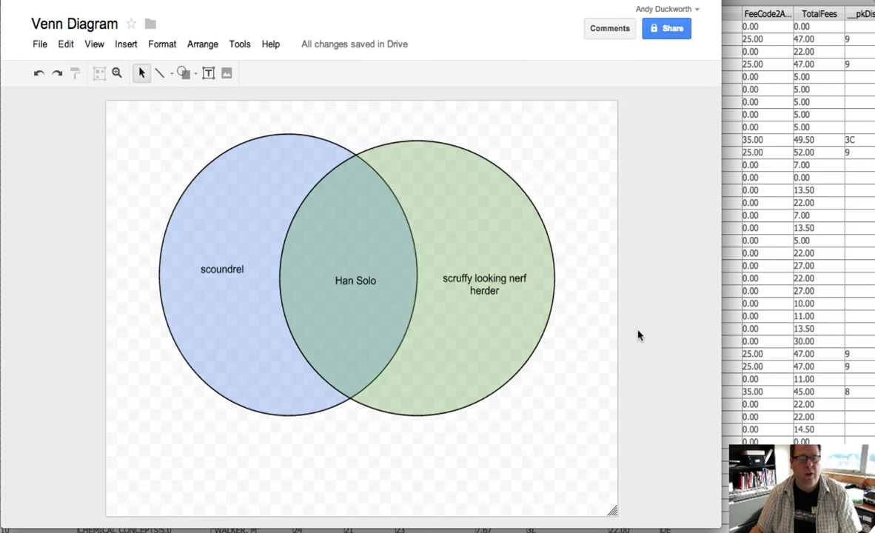